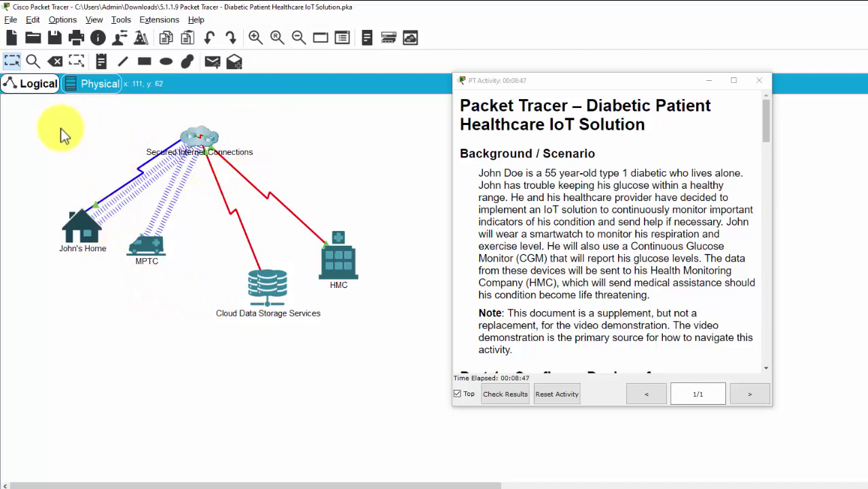
Marquee-select all devices in the top-level network, then clear the selection.
drag(60, 127, 302, 364)
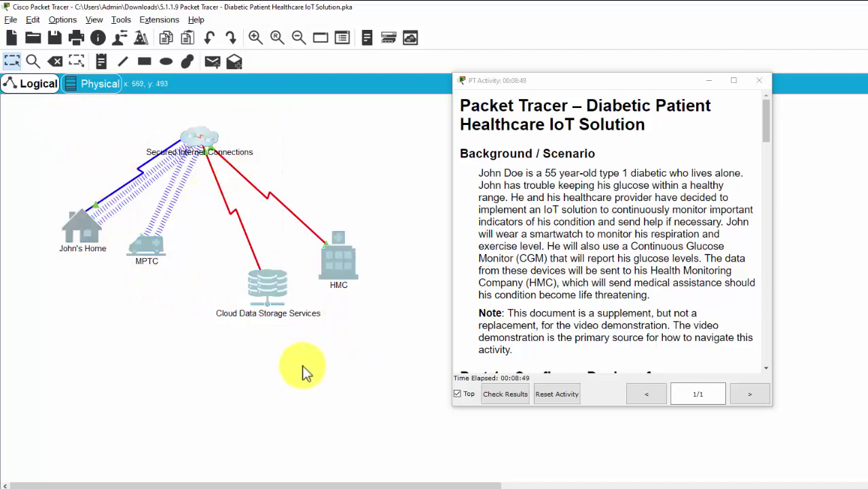
click(302, 365)
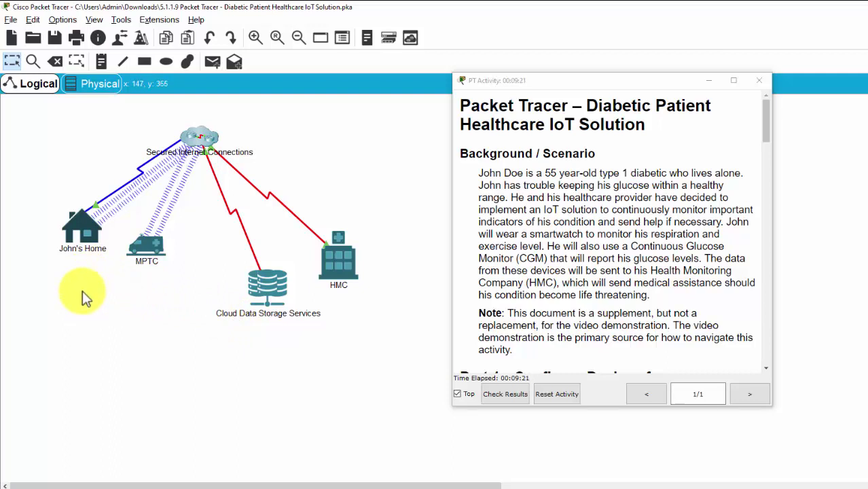
Open John's Home and reposition the Smartwatch and Implanted Glucose Meter on the floor plan.
double_click(79, 235)
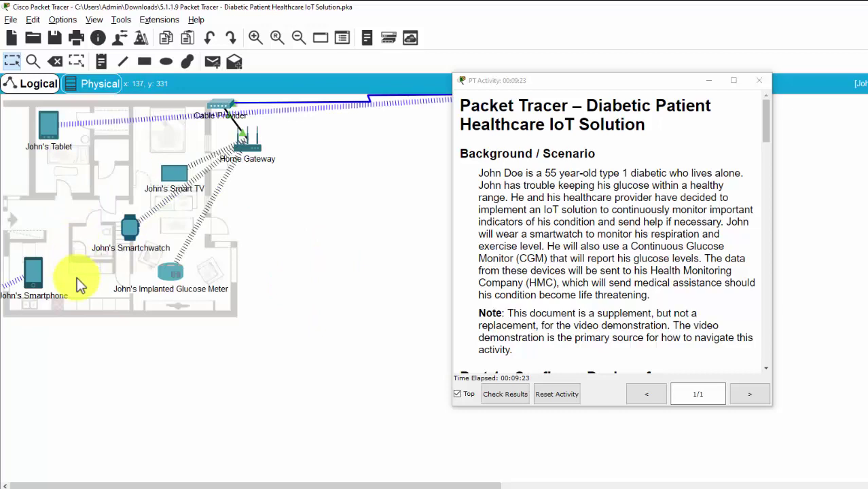
mouse_move(125, 231)
mouse_down()
mouse_move(97, 233)
mouse_move(135, 236)
mouse_move(131, 228)
mouse_up()
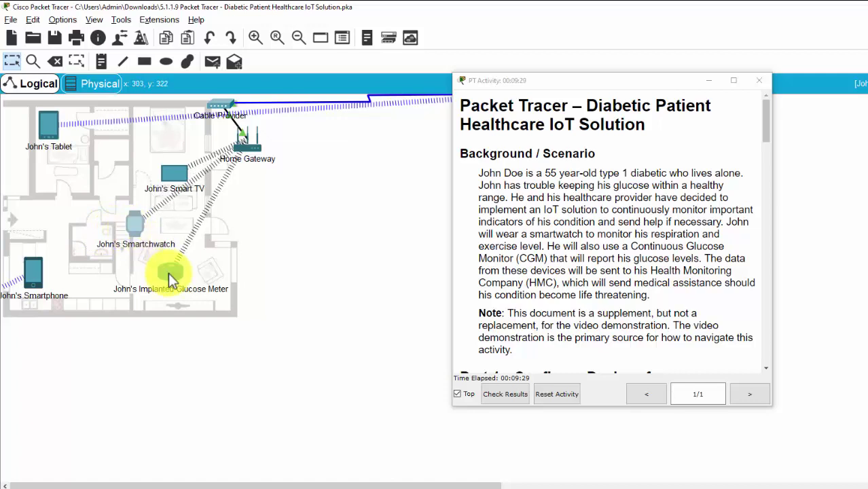
mouse_move(168, 273)
mouse_down()
mouse_move(176, 265)
mouse_move(180, 278)
mouse_up()
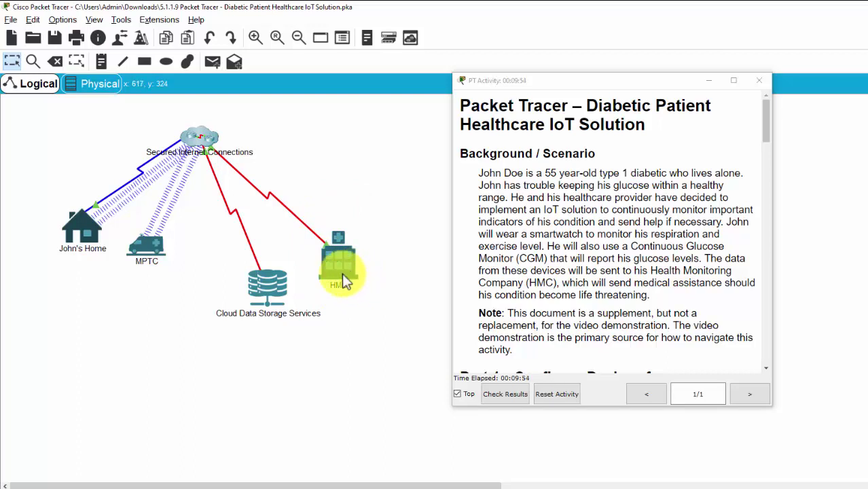
Open the HMC network, select its monitoring stations and onsite data servers, and move the instructions aside.
double_click(343, 274)
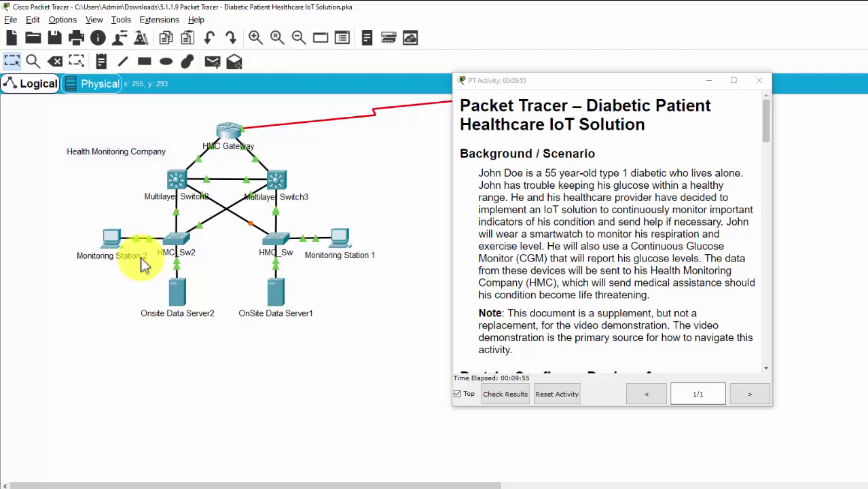
drag(66, 210, 119, 263)
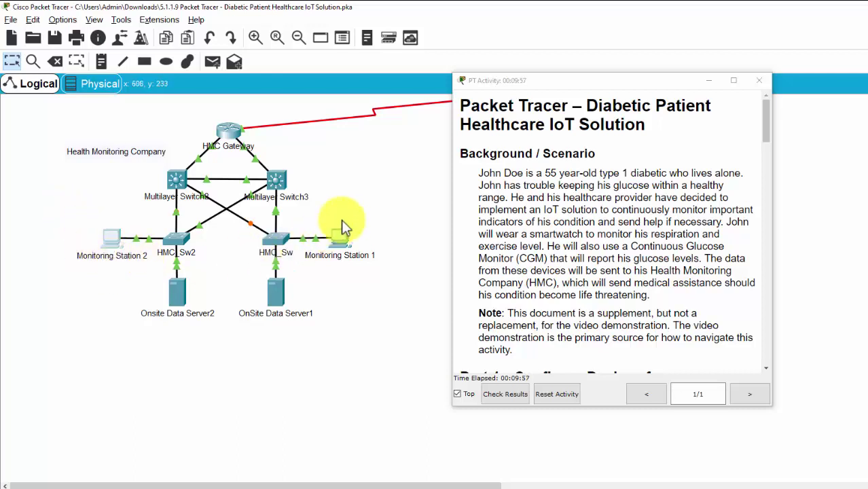
drag(378, 209, 340, 300)
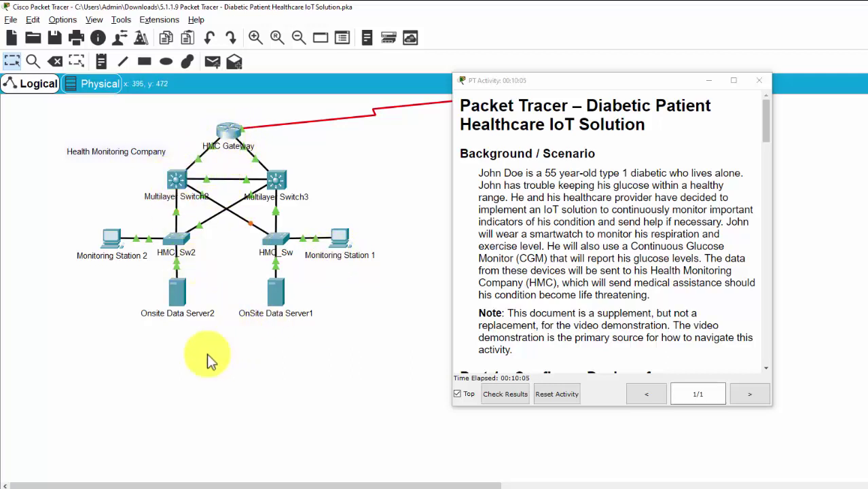
drag(150, 336, 331, 281)
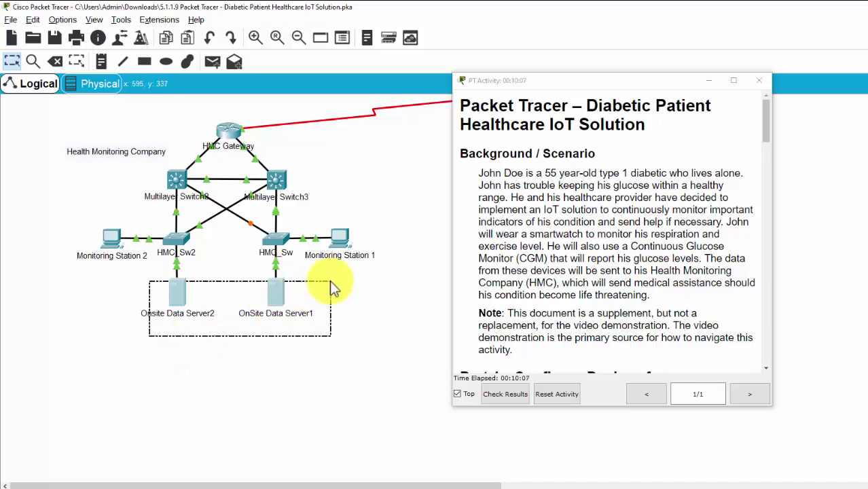
click(218, 361)
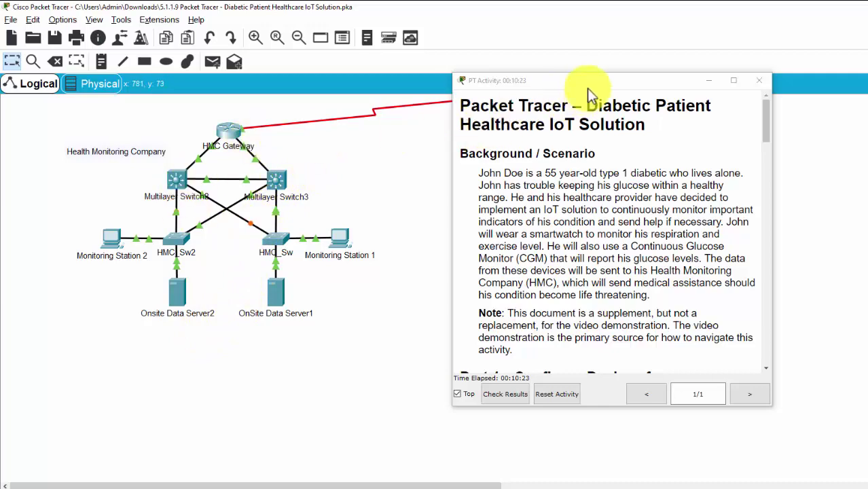
drag(591, 81, 611, 221)
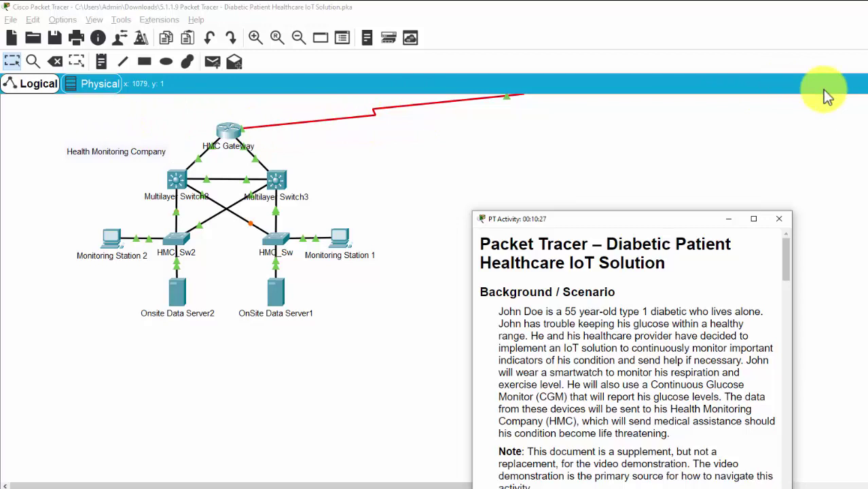
Go back to the top-level network and show Part 1's John's Home router DHCP instructions.
click(864, 85)
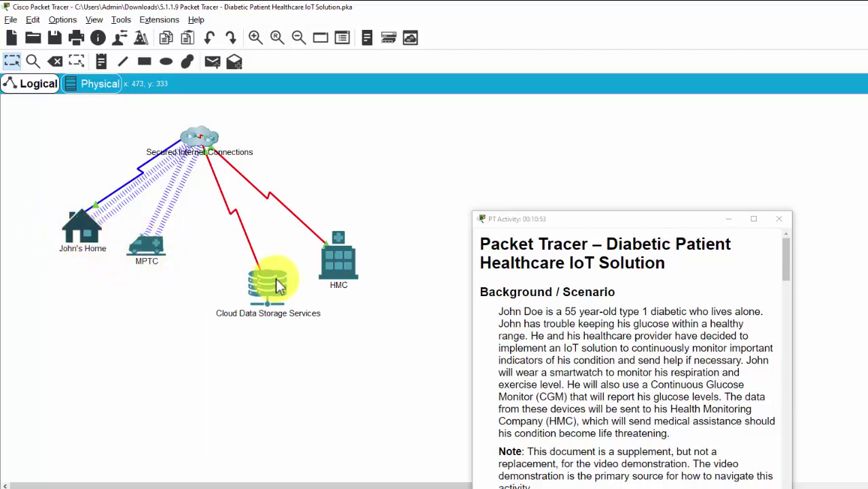
click(198, 146)
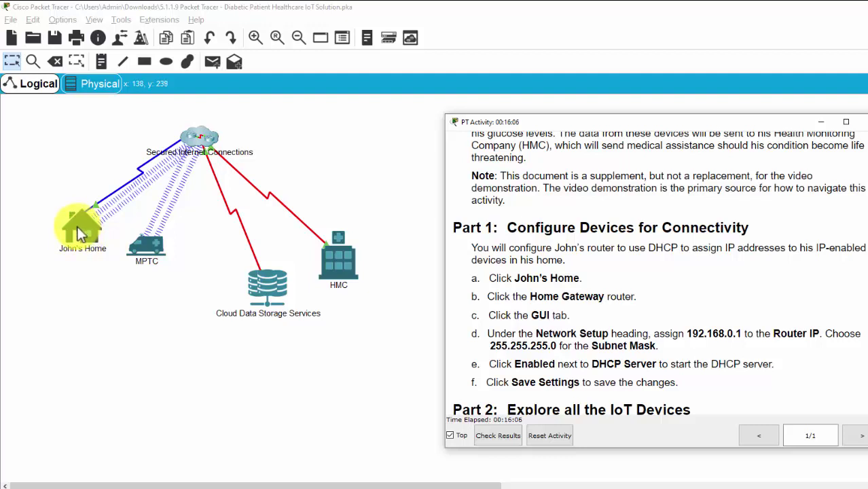
Open John's Home and reposition the Home Gateway and John's Smart TV icons.
click(85, 237)
click(90, 232)
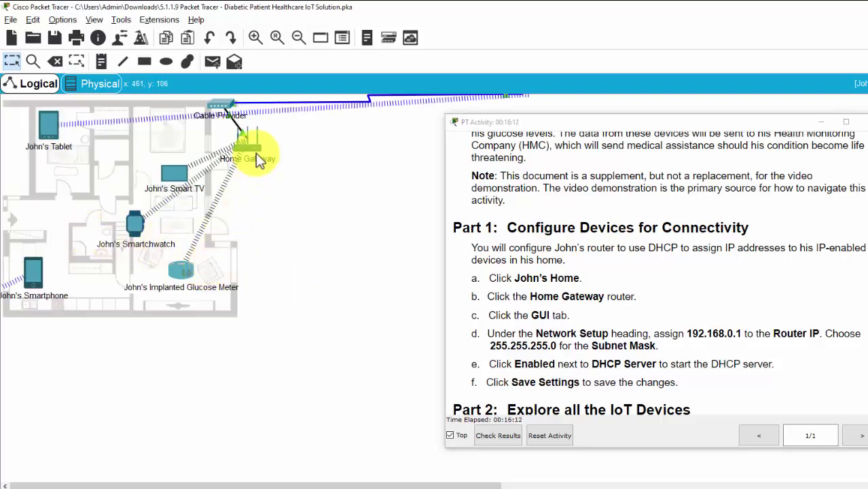
drag(257, 158, 257, 176)
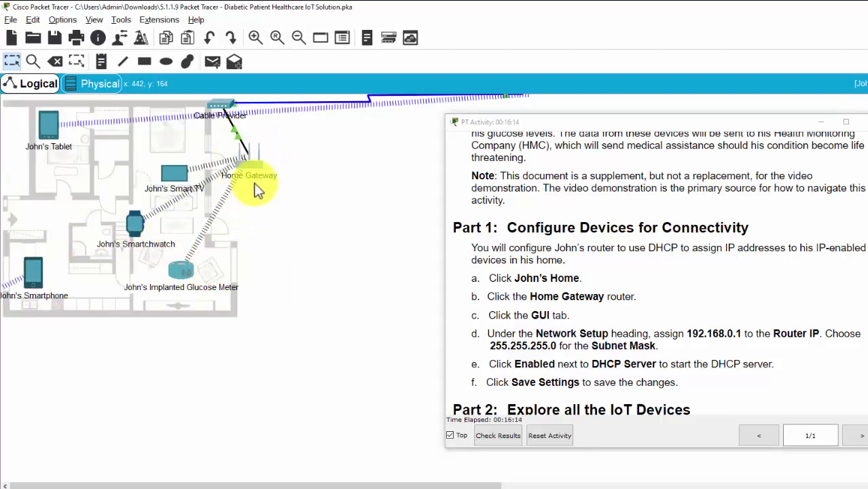
drag(243, 147, 249, 168)
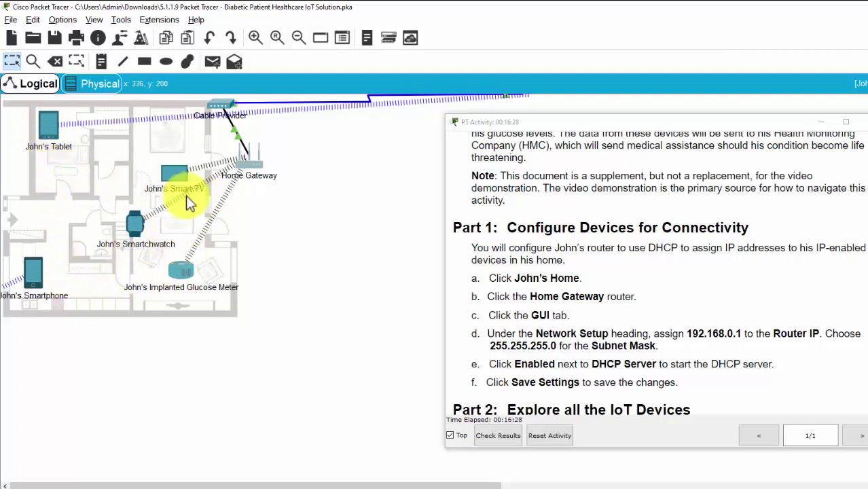
drag(187, 196, 173, 178)
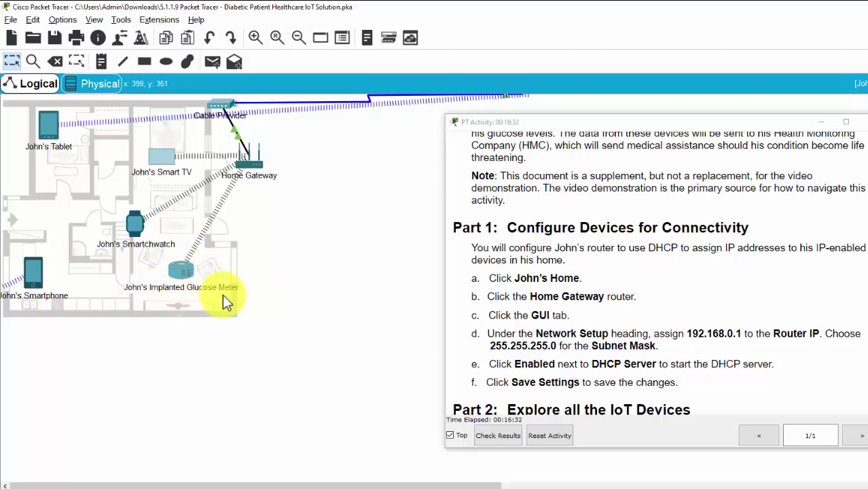
Open the Home Gateway device window showing its global settings.
click(256, 170)
drag(348, 125, 198, 143)
click(122, 162)
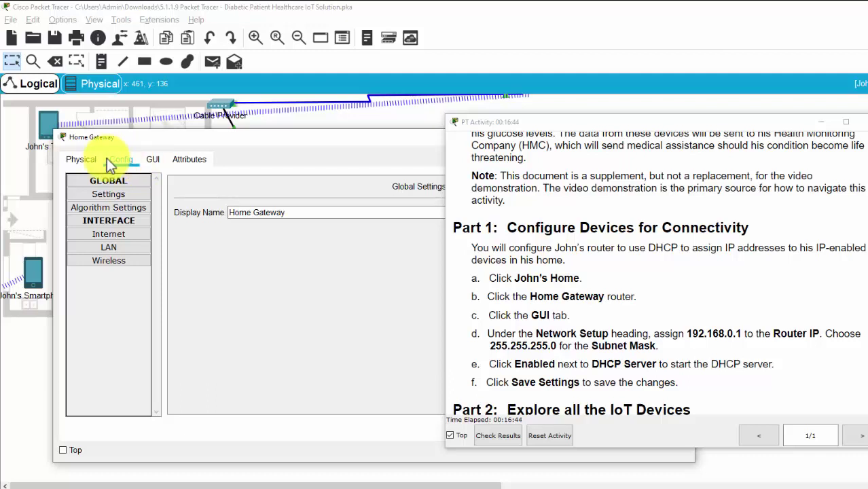
On the Home Gateway's GUI setup page, set the router IP to 192.168.0.1.
click(154, 160)
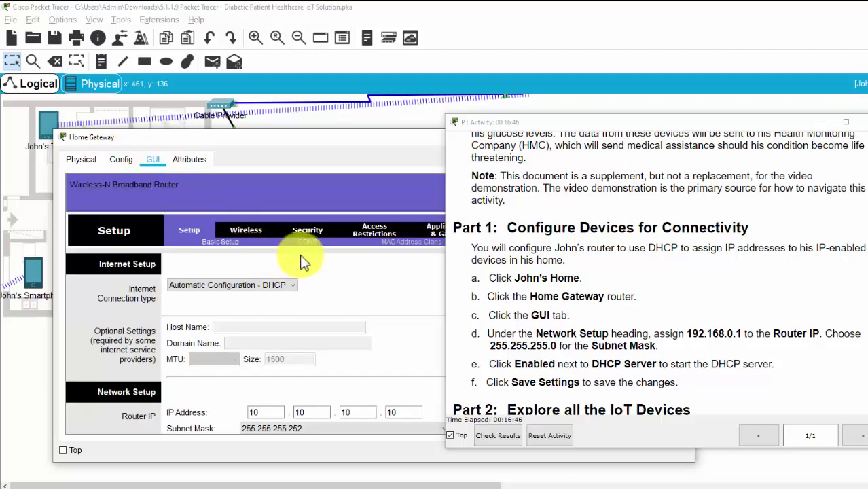
drag(321, 143, 300, 109)
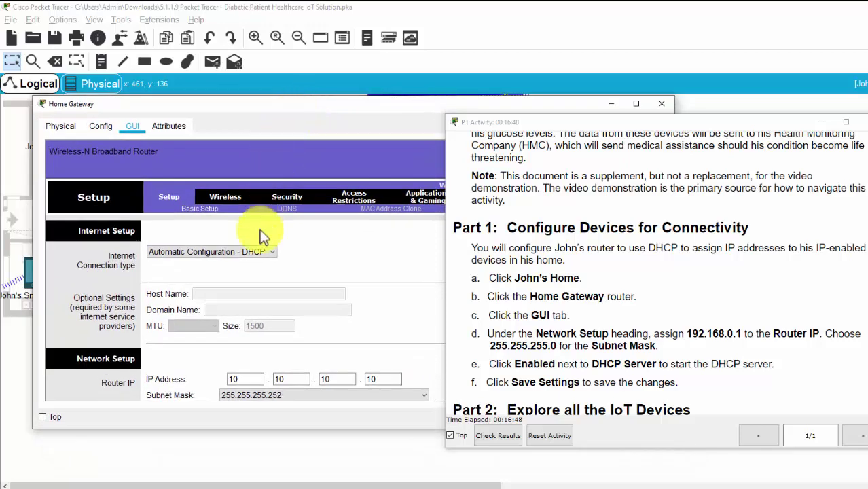
scroll(328, 335, down, 2)
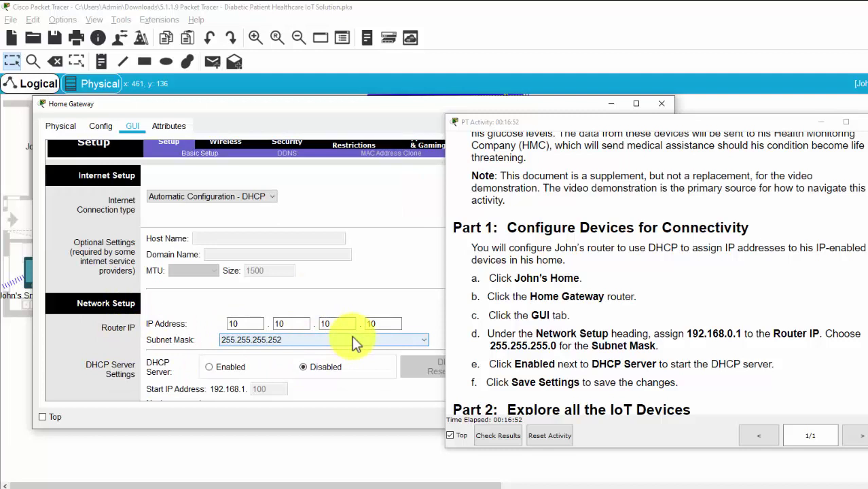
scroll(349, 336, up, 1)
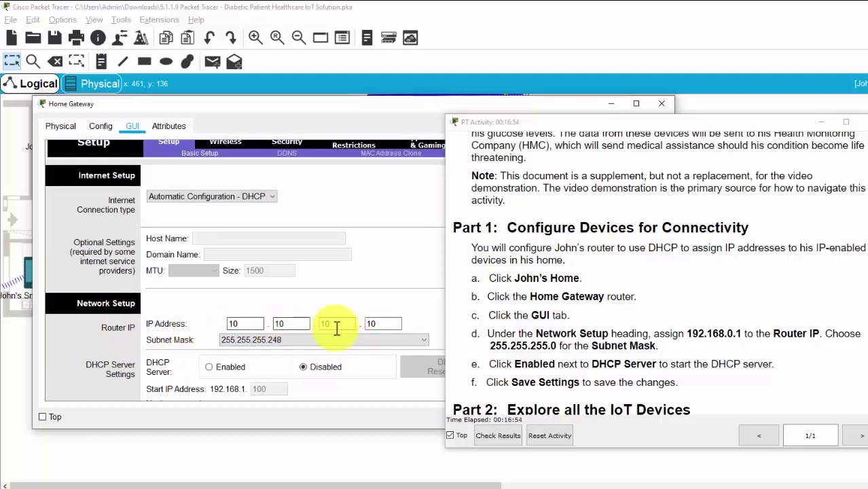
drag(688, 337, 741, 335)
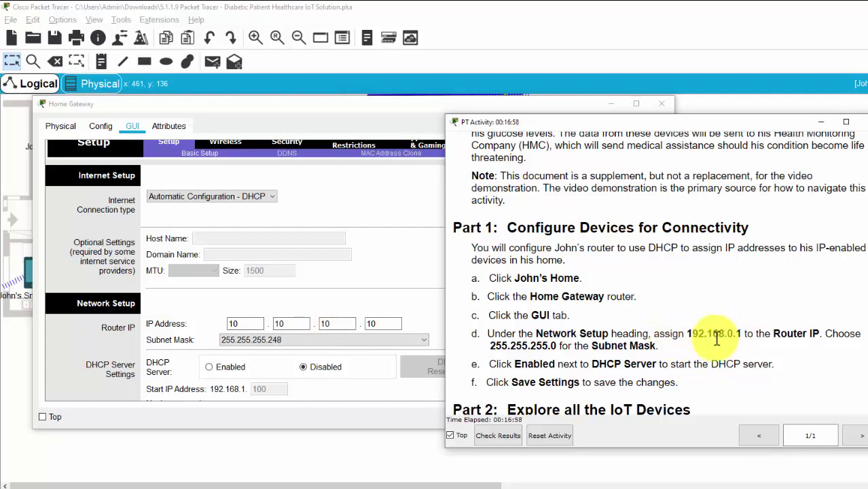
double_click(720, 334)
double_click(243, 322)
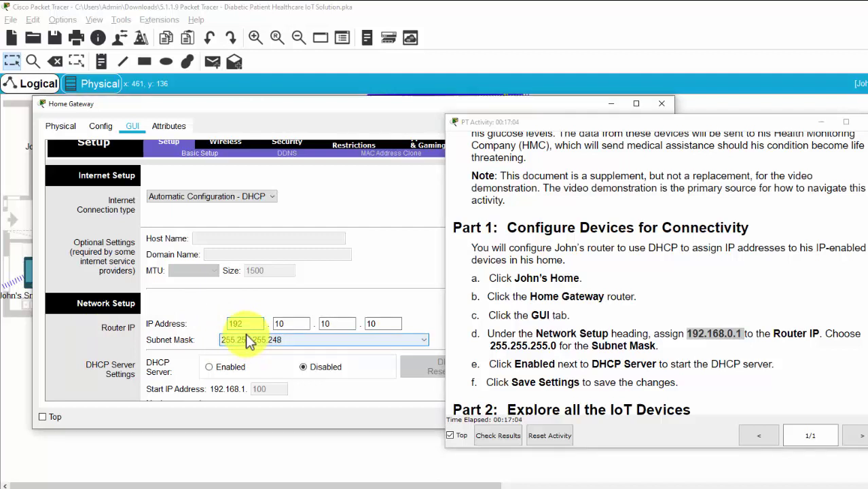
double_click(296, 322)
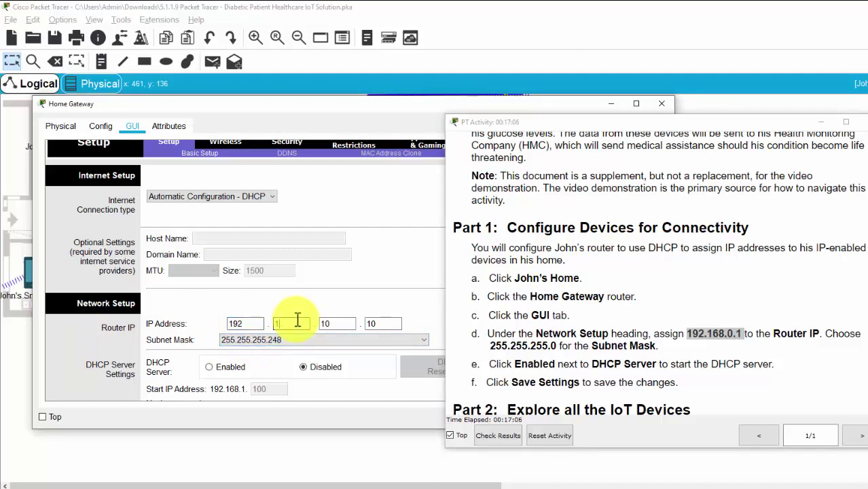
text(168)
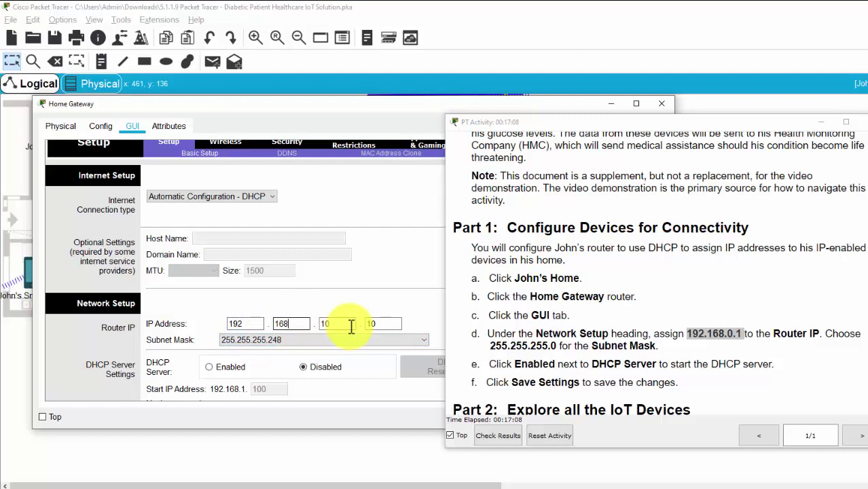
double_click(351, 322)
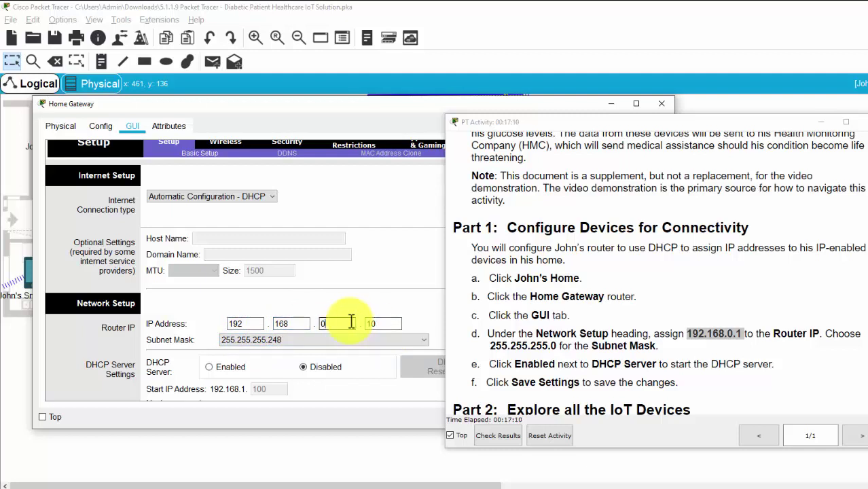
double_click(382, 323)
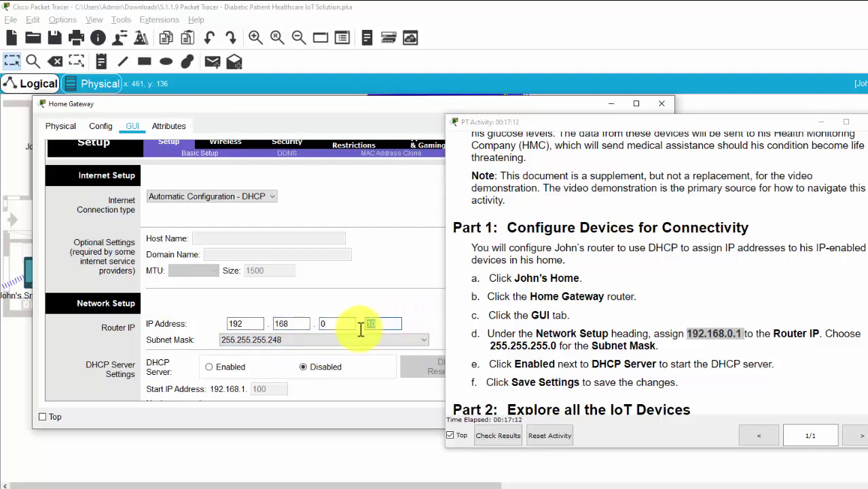
text(1)
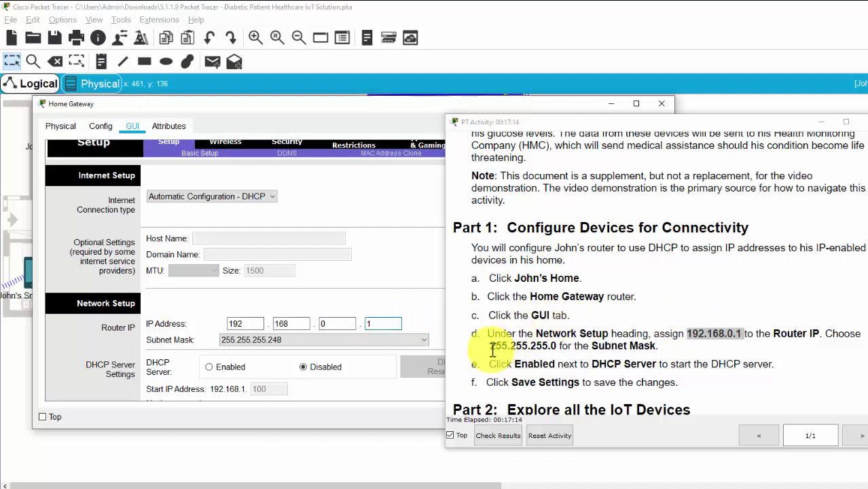
Choose subnet mask 255.255.255.0, enable the DHCP server and save the settings.
click(330, 341)
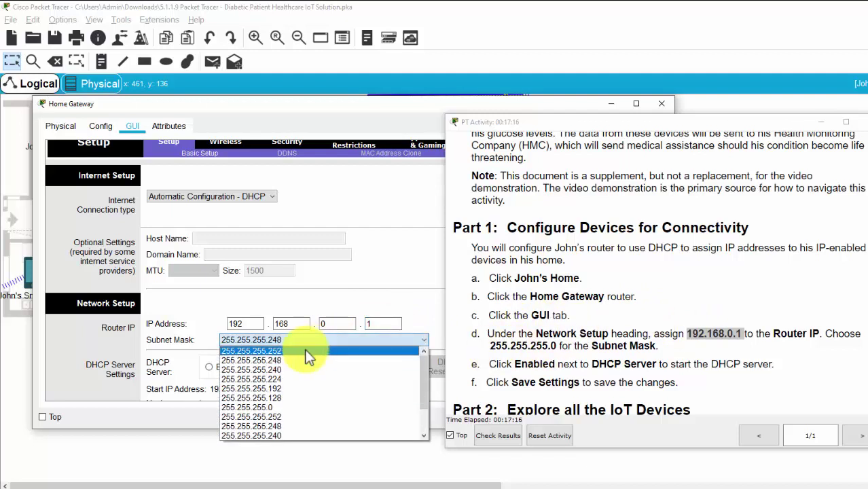
click(280, 407)
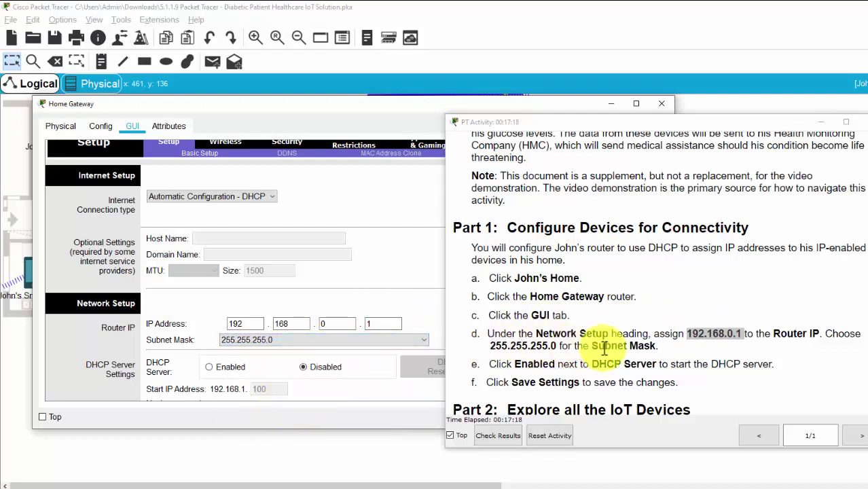
click(210, 367)
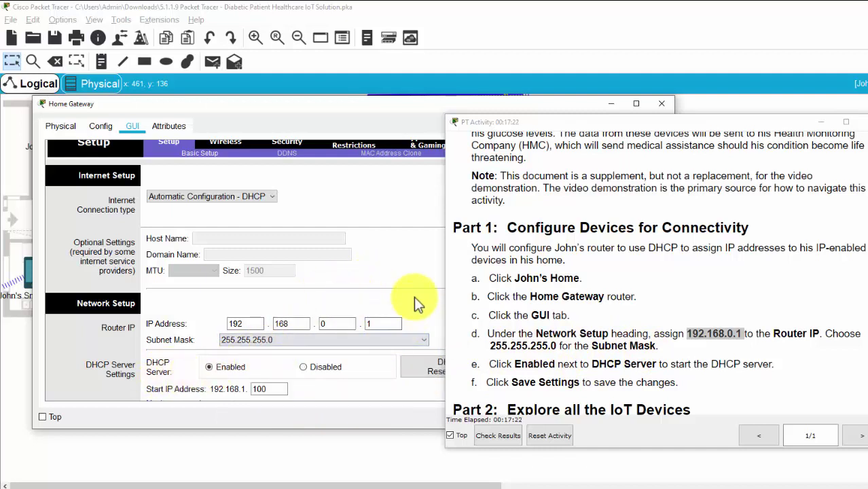
scroll(394, 287, down, 5)
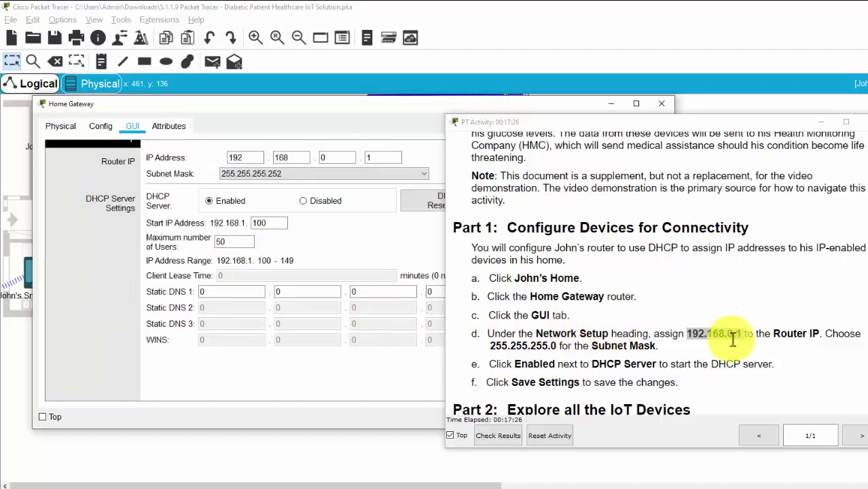
scroll(312, 367, down, 5)
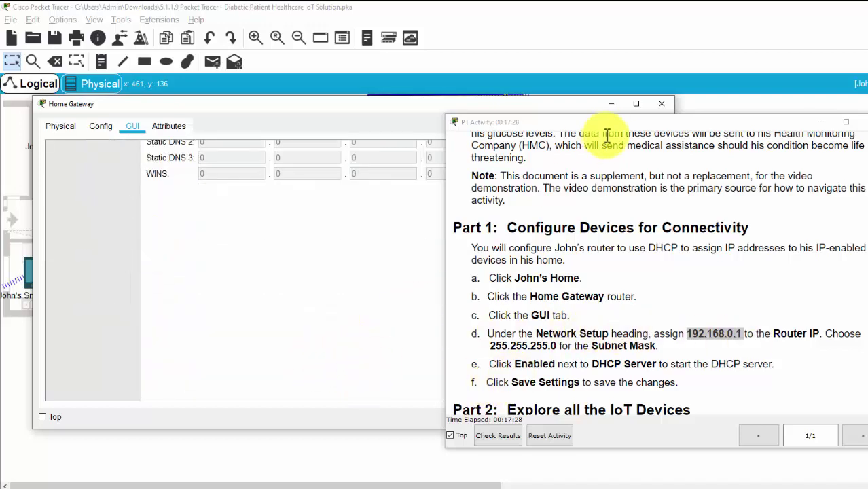
drag(625, 123, 790, 121)
scroll(451, 304, down, 5)
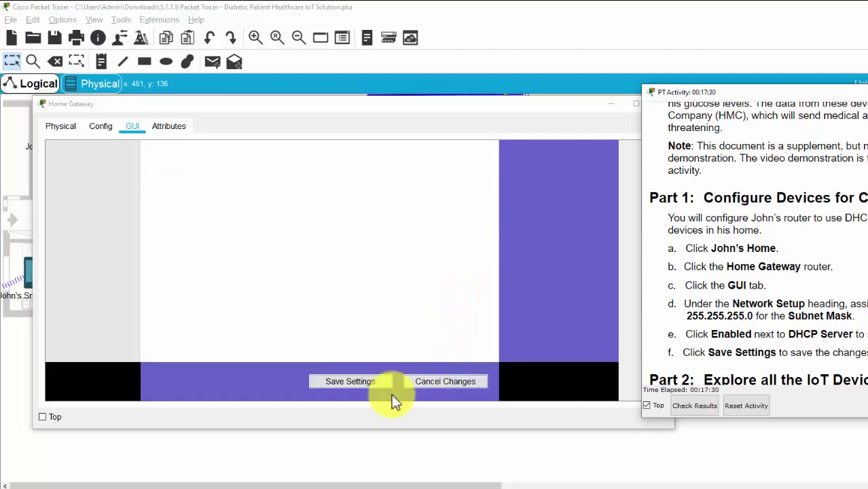
click(343, 381)
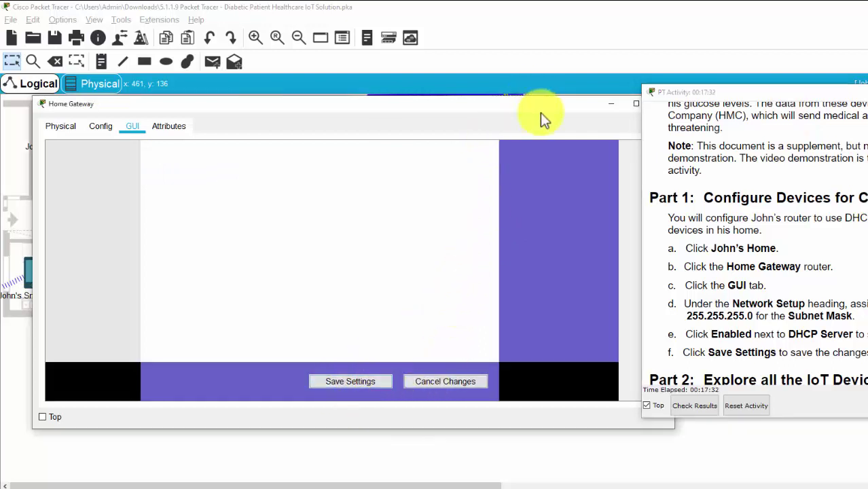
Switch John's Smart TV Wireless0 to DHCP, which returns only 169.254.11.164 with mask 255.255.0.0.
click(607, 107)
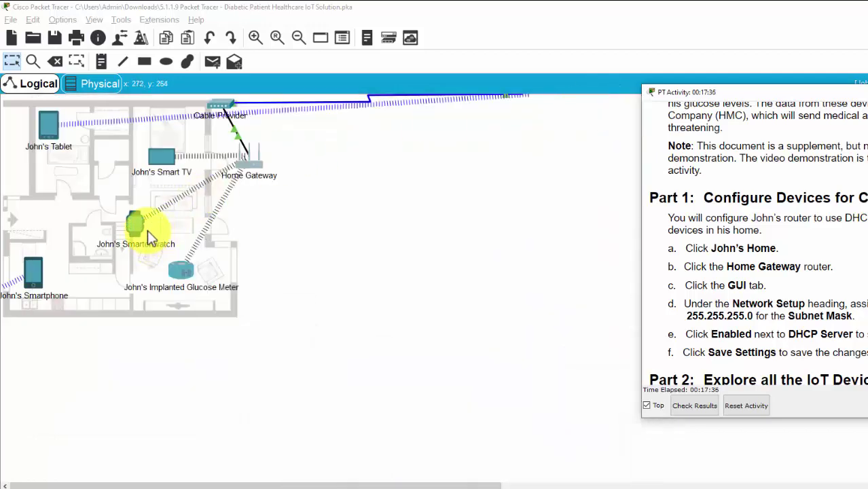
click(164, 166)
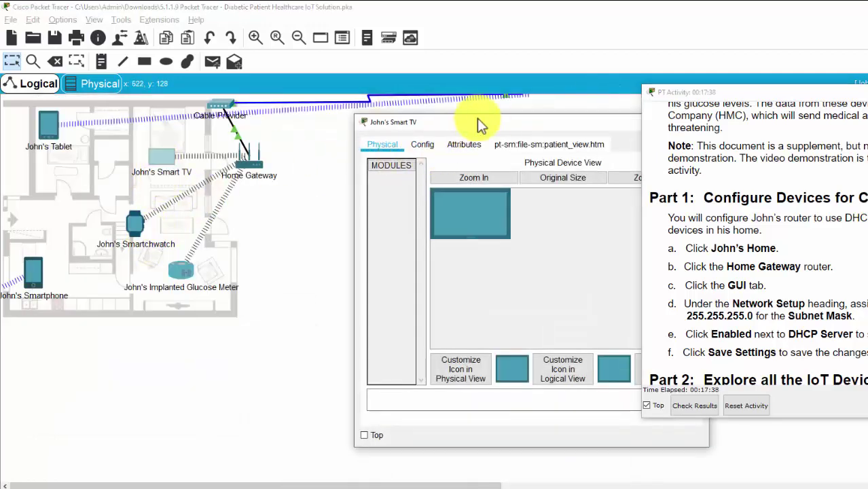
drag(480, 124, 292, 130)
click(243, 152)
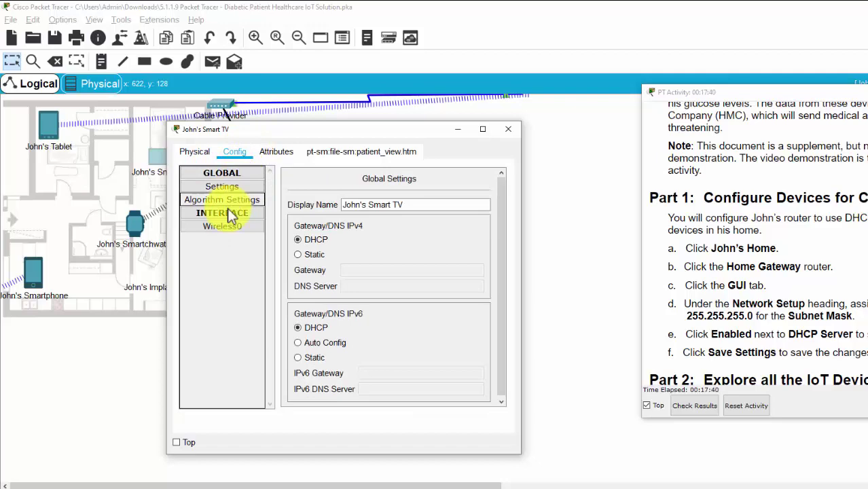
click(221, 226)
click(482, 130)
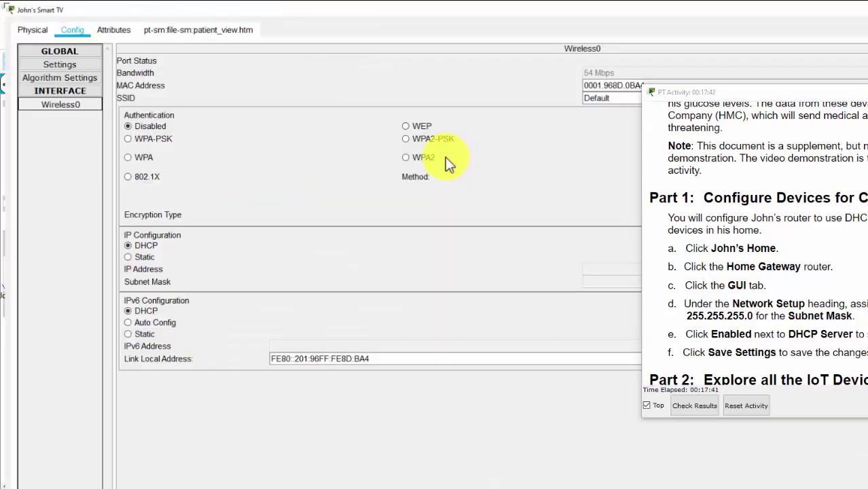
drag(706, 92, 490, 228)
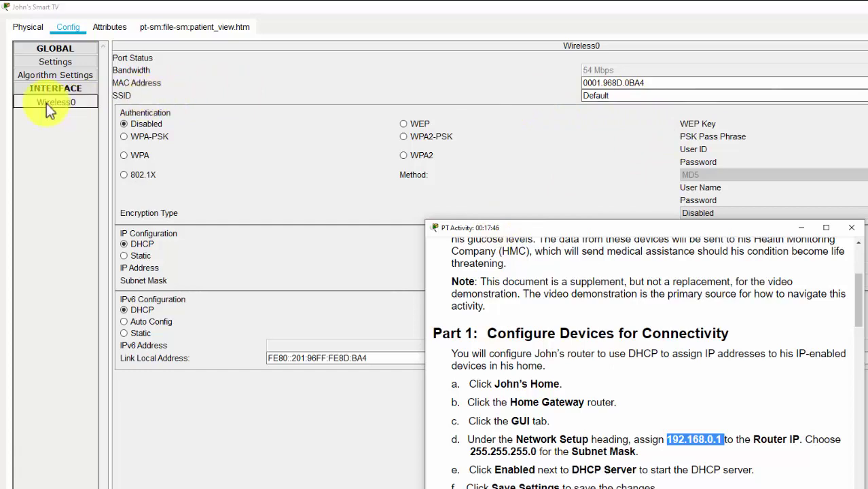
drag(715, 227, 550, 364)
click(137, 244)
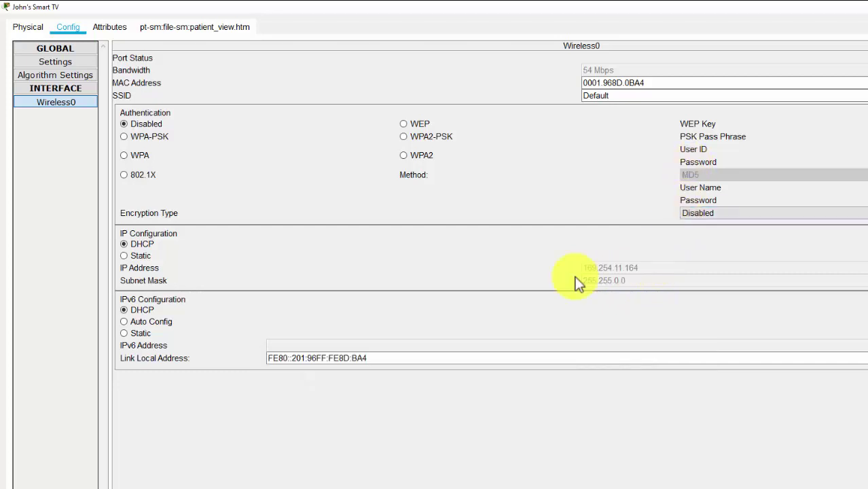
click(715, 212)
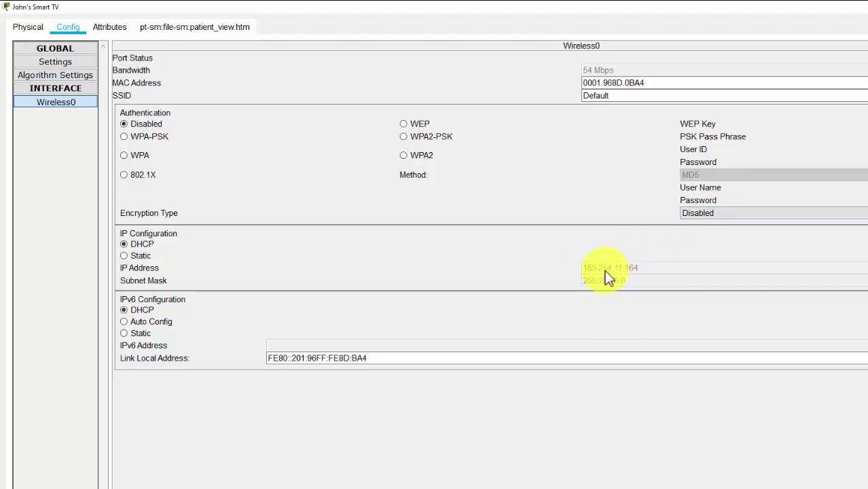
Close the Smart TV window and make the Home Gateway DHCP pool start at 192.168.0.10 for 10 users.
click(867, 6)
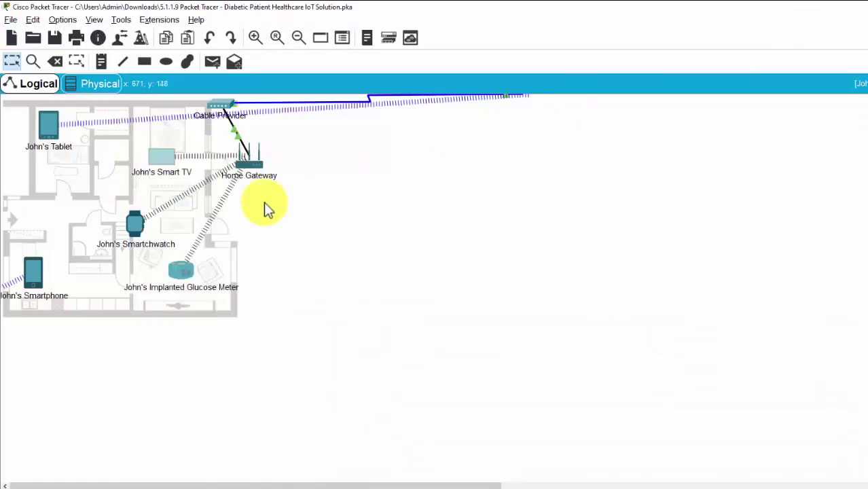
click(248, 166)
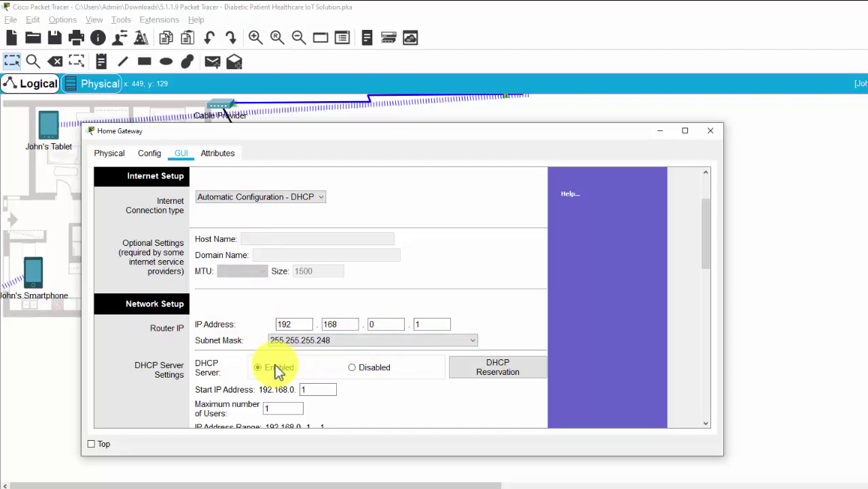
scroll(295, 384, down, 1)
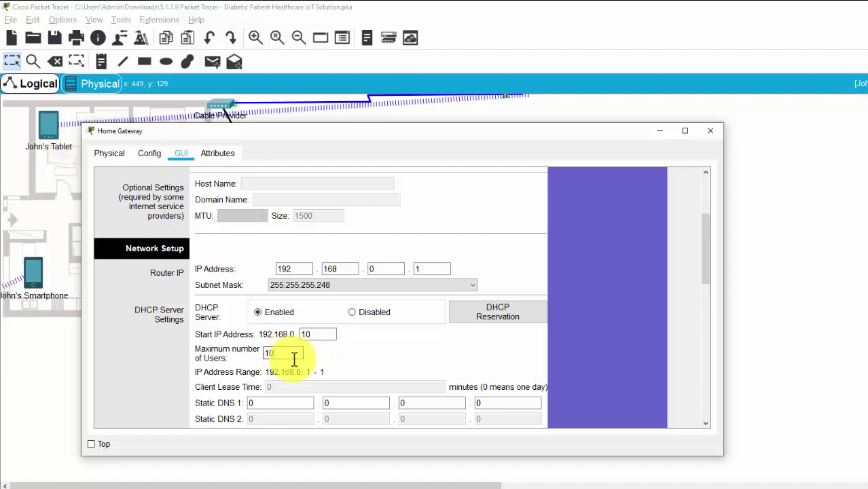
scroll(712, 279, down, 1)
scroll(707, 289, down, 5)
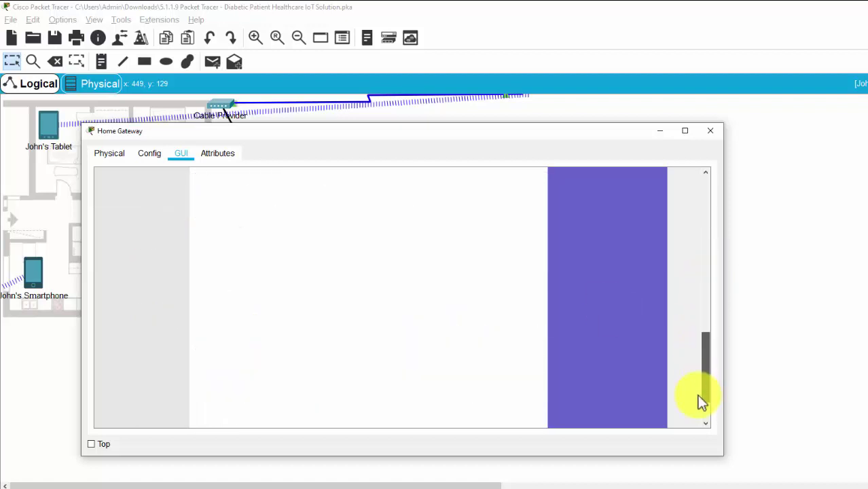
Recheck John's Smart TV wireless settings, now showing 192.168.0.3 with mask 255.255.255.248.
click(659, 131)
click(151, 159)
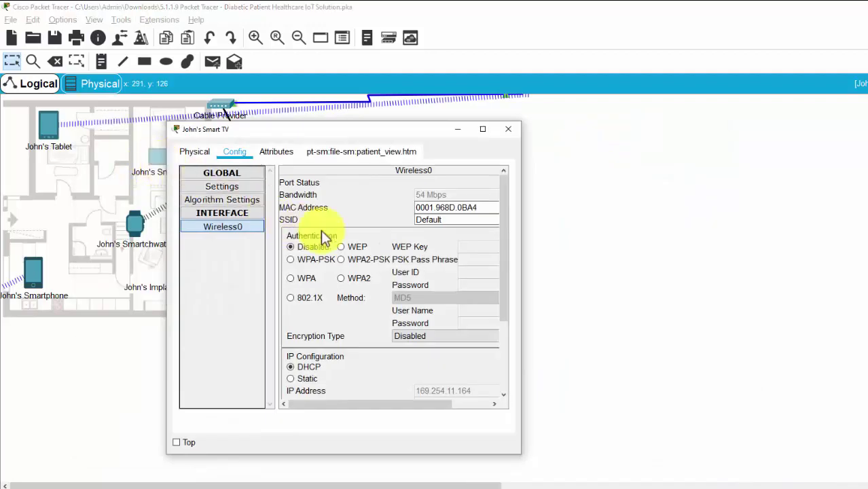
click(482, 131)
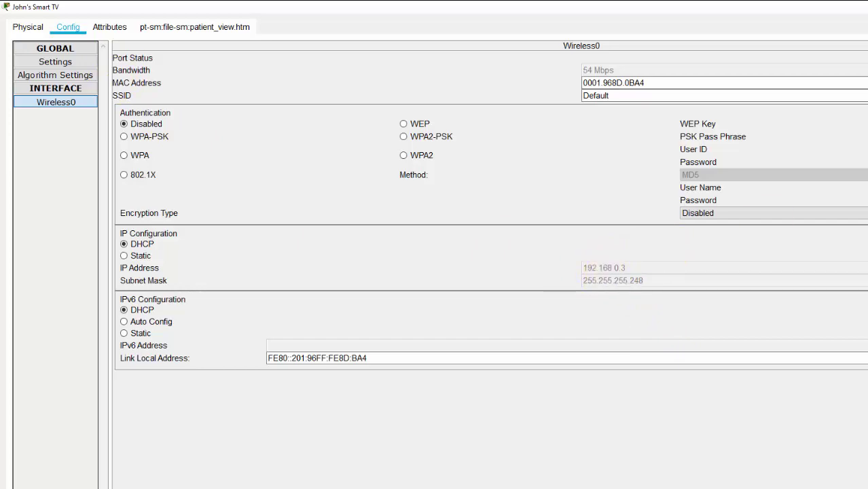
View John's Smartwatch Wireless0 settings, showing DHCP address 192.168.0.4 with mask 255.255.255.248.
click(777, 64)
click(136, 233)
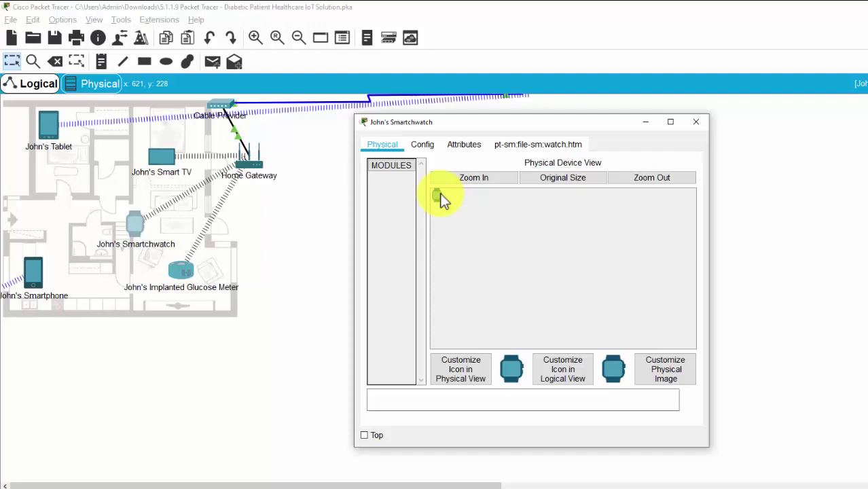
click(428, 147)
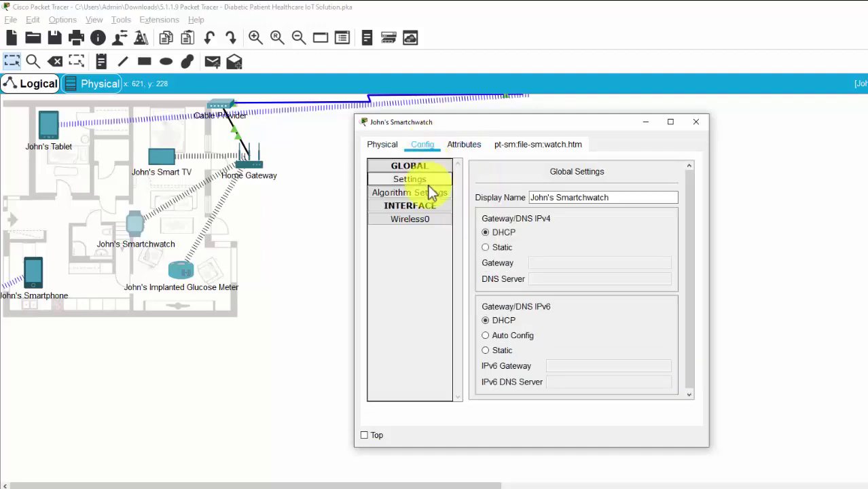
click(421, 219)
click(671, 122)
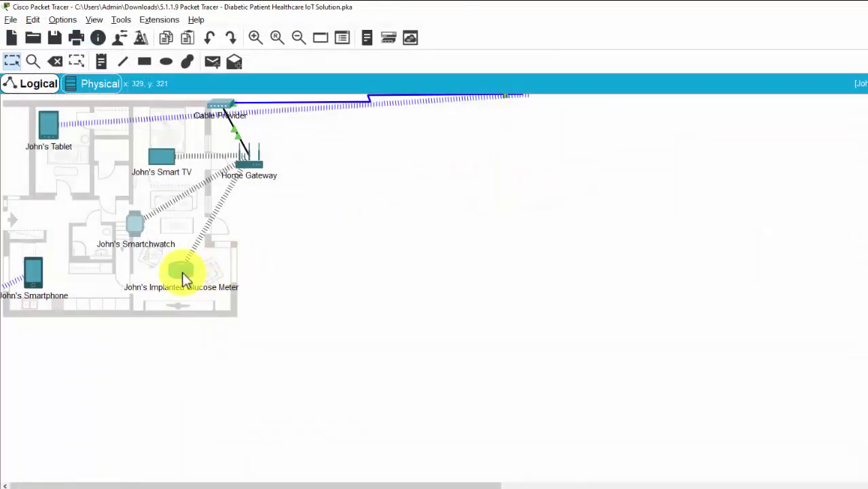
Check that the glucose meter's Wireless0 interface shows 192.168.0.2 with mask 255.255.255.248, then close it.
click(183, 277)
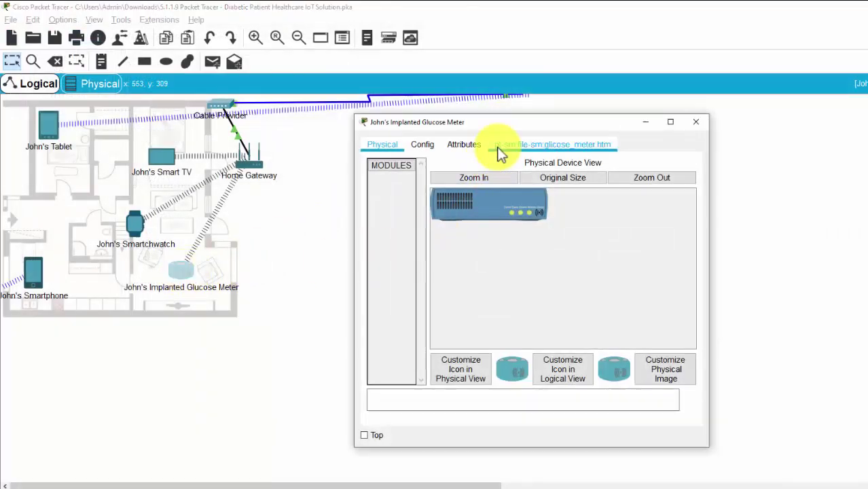
click(422, 145)
click(410, 218)
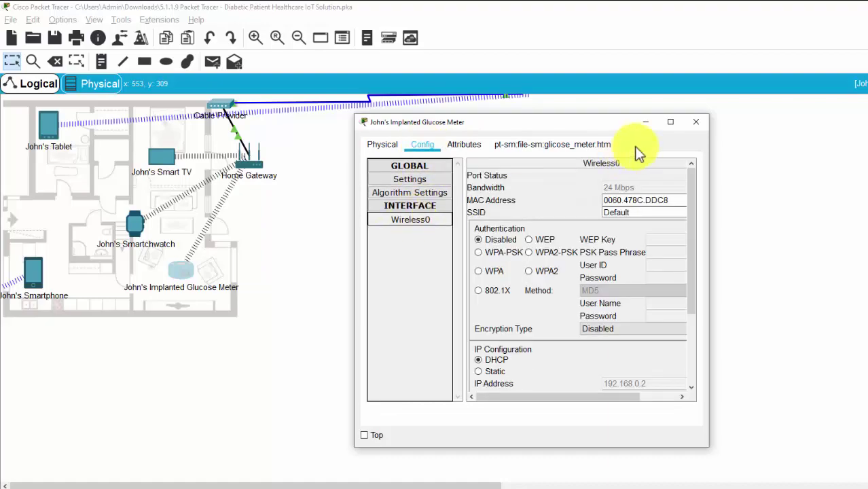
click(670, 122)
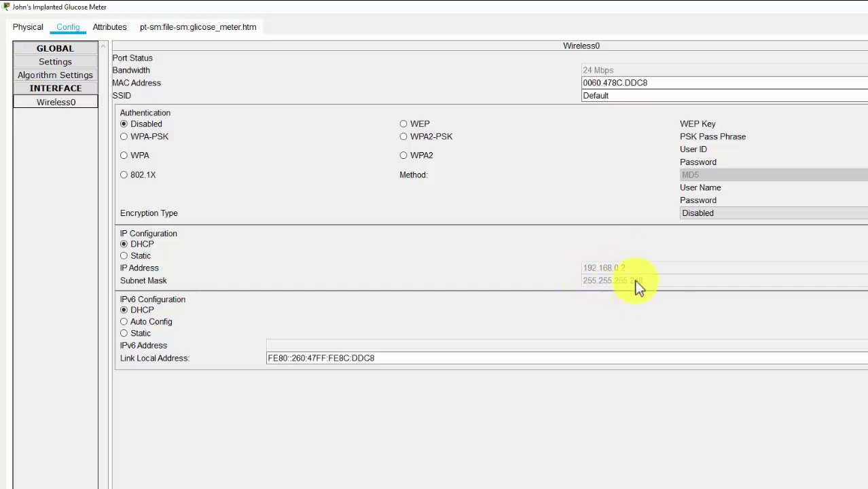
key(alt+F4)
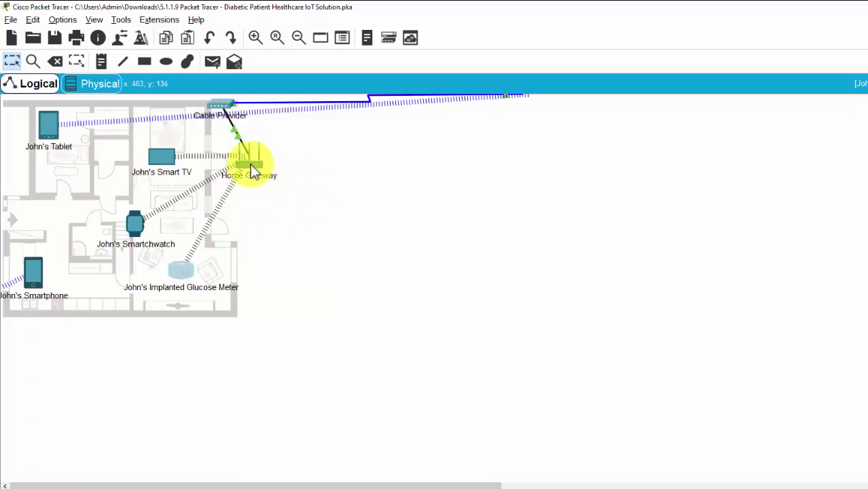
Move Cable Provider right of Home Gateway and nudge John's Tablet and Smartphone up and right.
drag(225, 103, 316, 130)
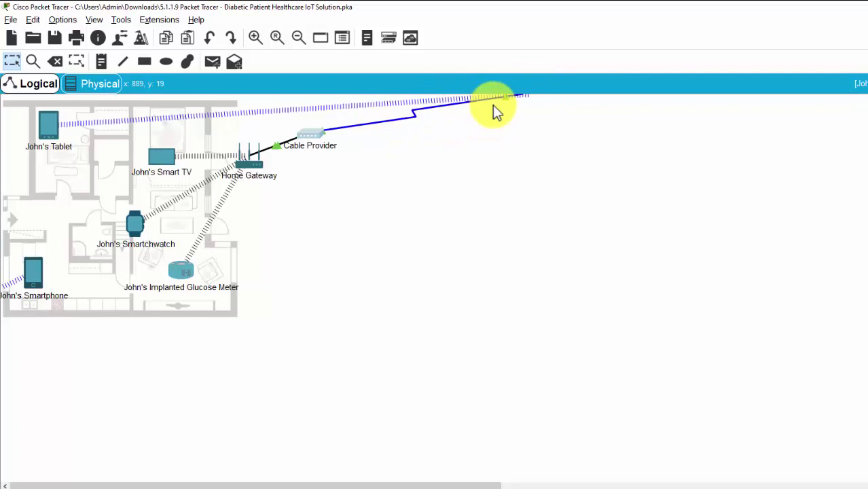
drag(50, 144, 69, 137)
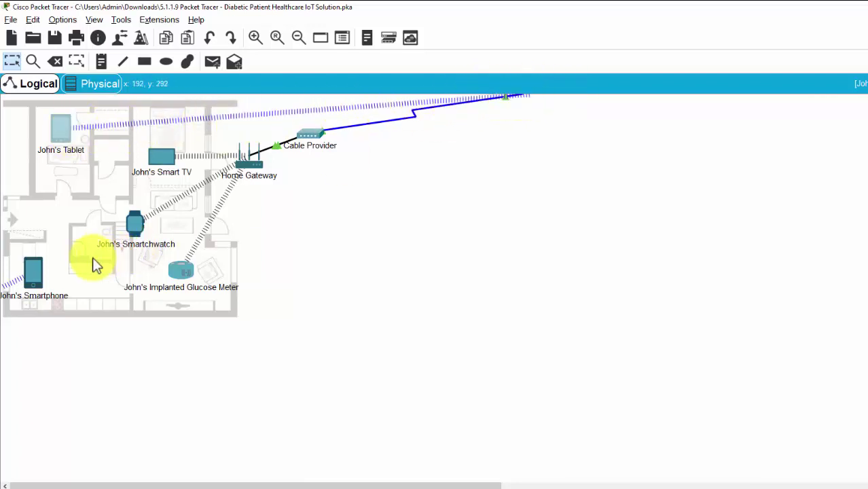
drag(37, 275, 60, 262)
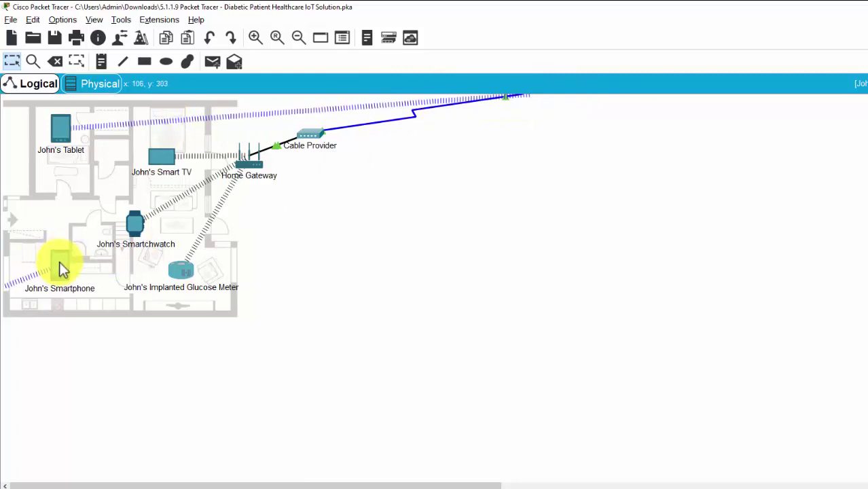